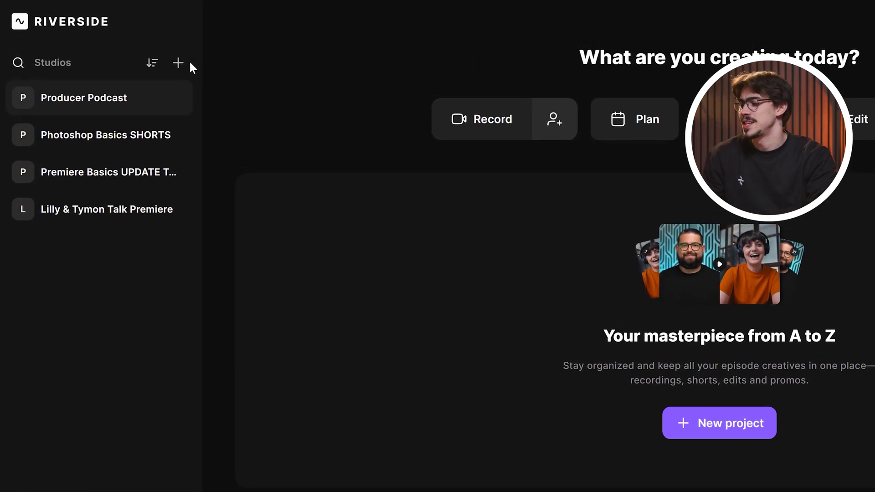
Add a new studio from the Studios list and name it 'My Studio'.
click(179, 63)
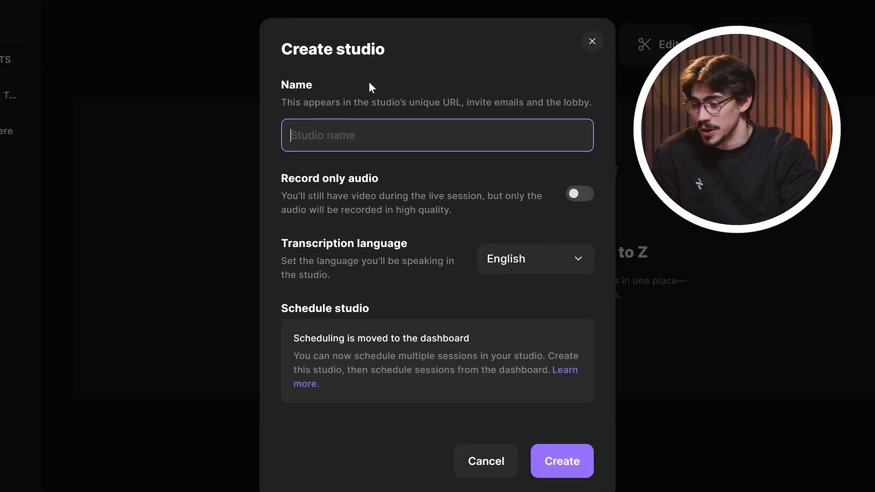
text(My Studio)
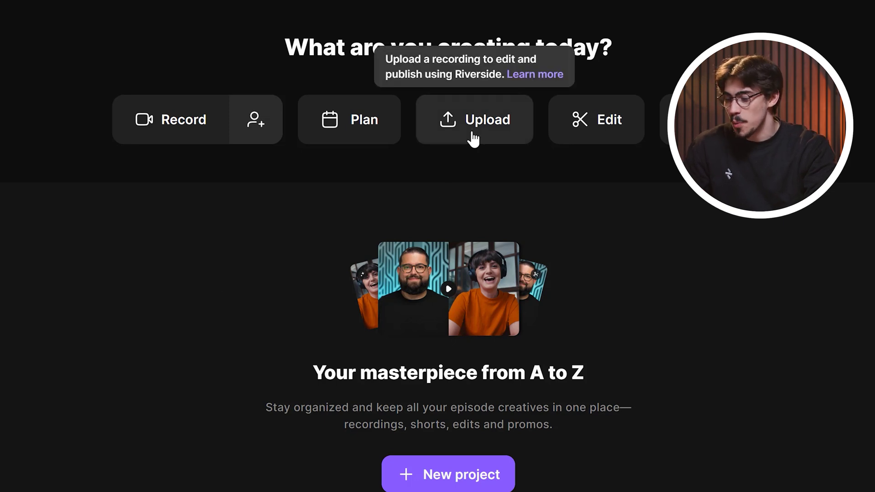
Enter My Studio's recording room, bringing up the guest invite panel.
click(157, 133)
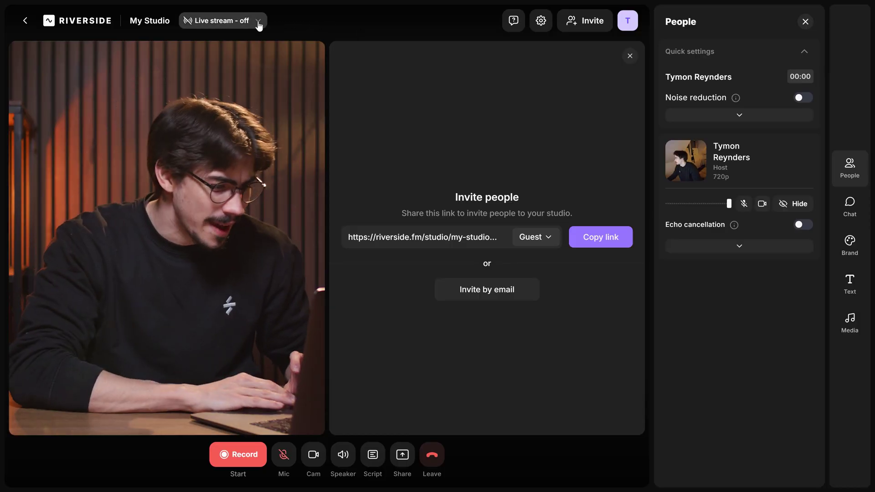
Check the studio's live stream options, leaving streaming off.
click(258, 26)
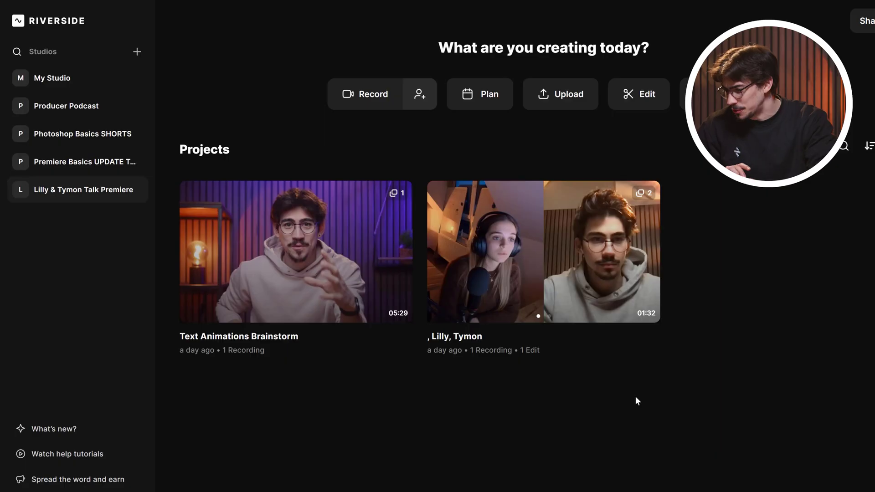
Open the two-person podcast project and load its recording in the editor.
click(561, 273)
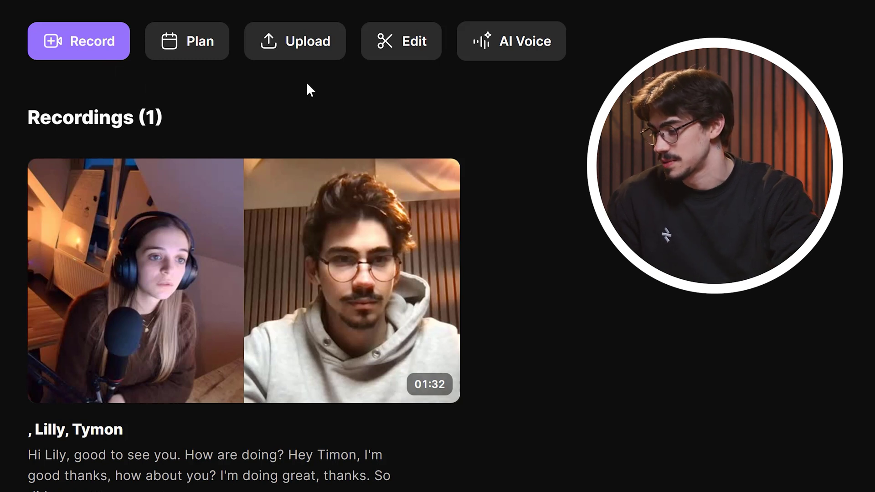
mouse_move(192, 277)
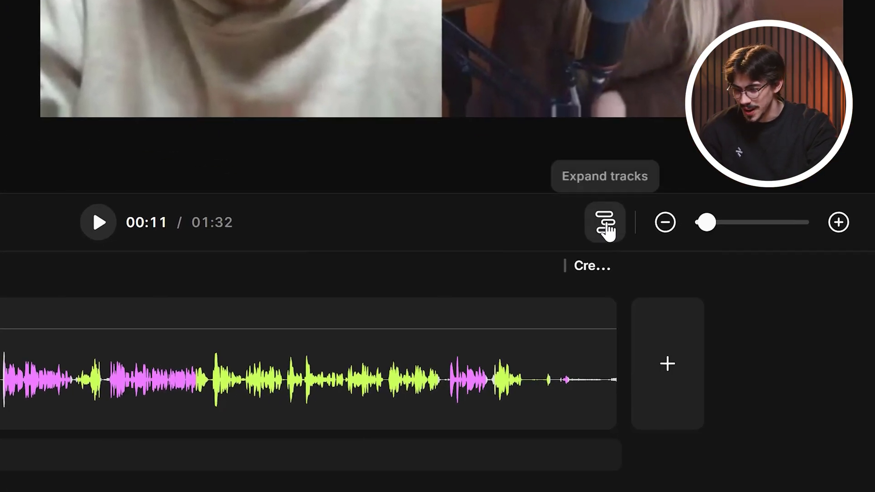
Expand the speaker tracks, make the green speaker's track the main lane, and test mute and solo.
click(607, 230)
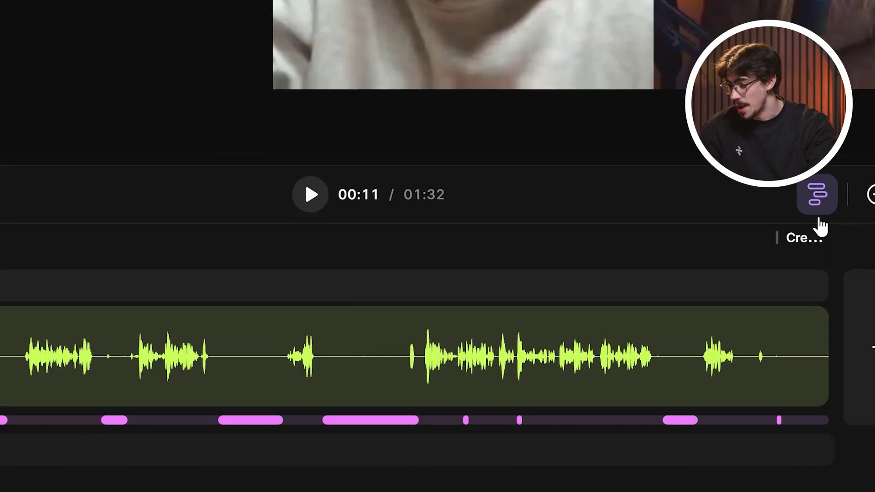
click(141, 410)
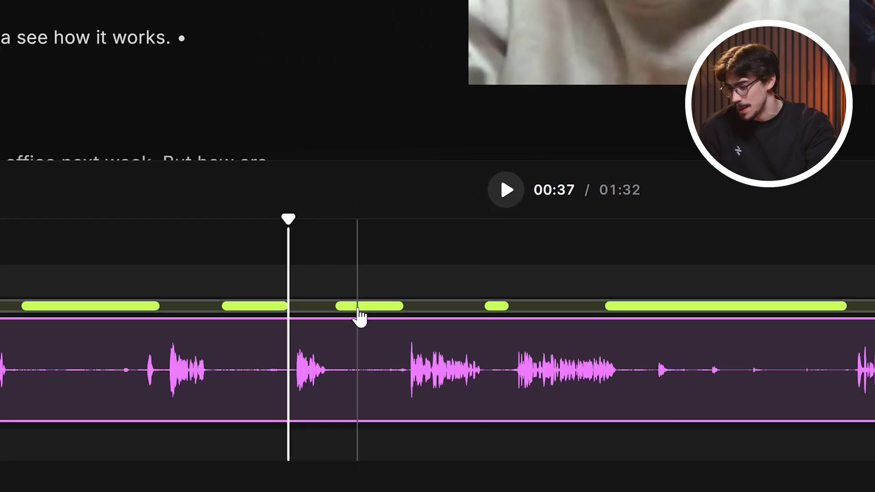
click(358, 310)
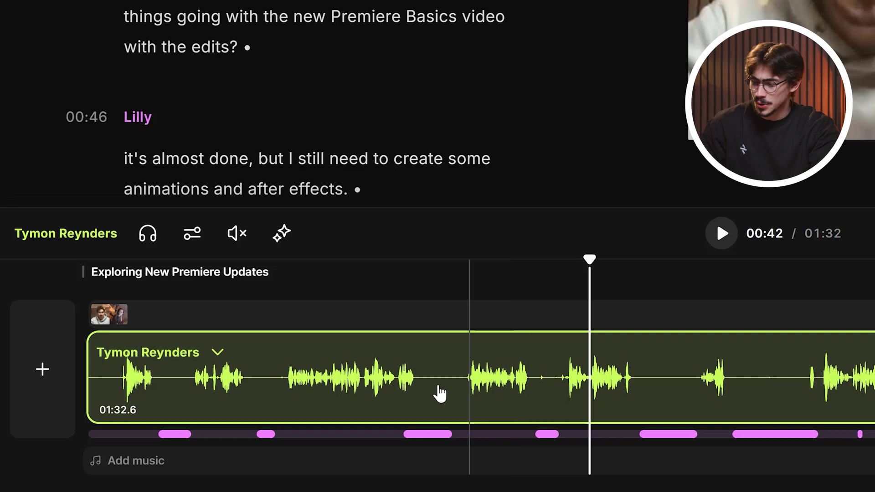
click(236, 235)
click(237, 235)
click(148, 240)
click(149, 242)
Turn on Magic Audio and apply Magic Mute to the green speaker's track.
click(280, 242)
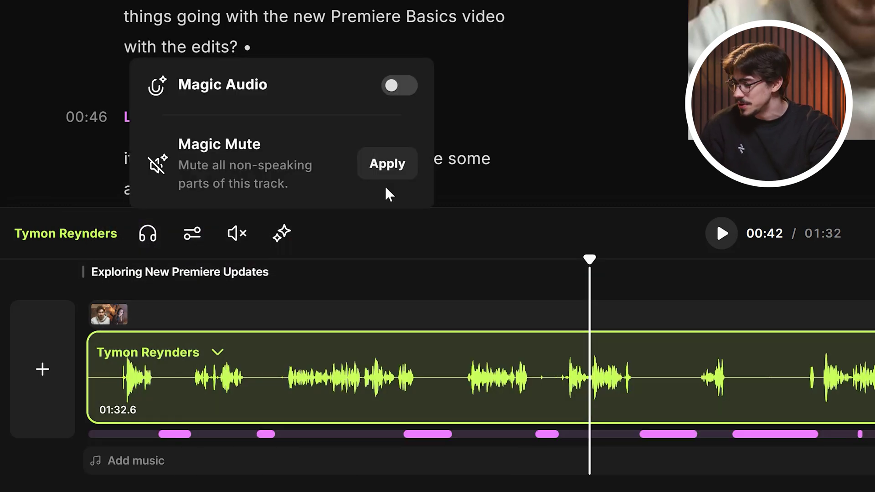
click(398, 86)
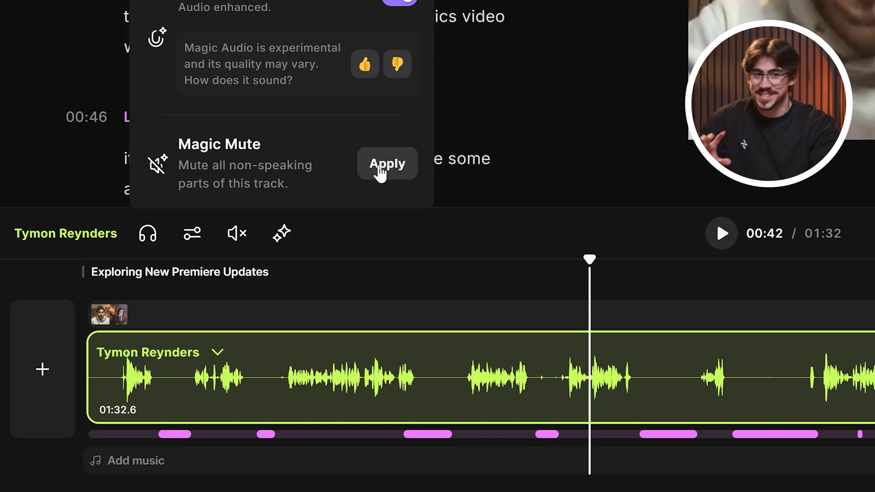
click(387, 164)
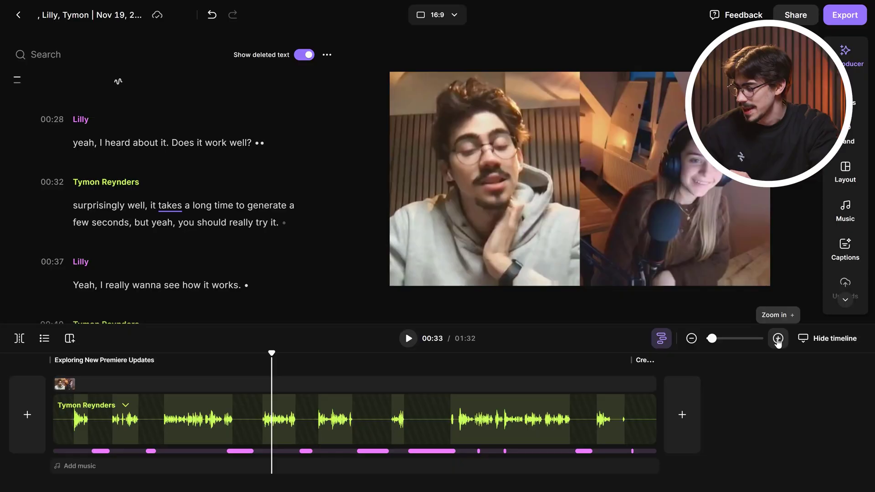
Zoom into the timeline and drag the clip edge back to restore trimmed audio.
click(778, 340)
click(778, 339)
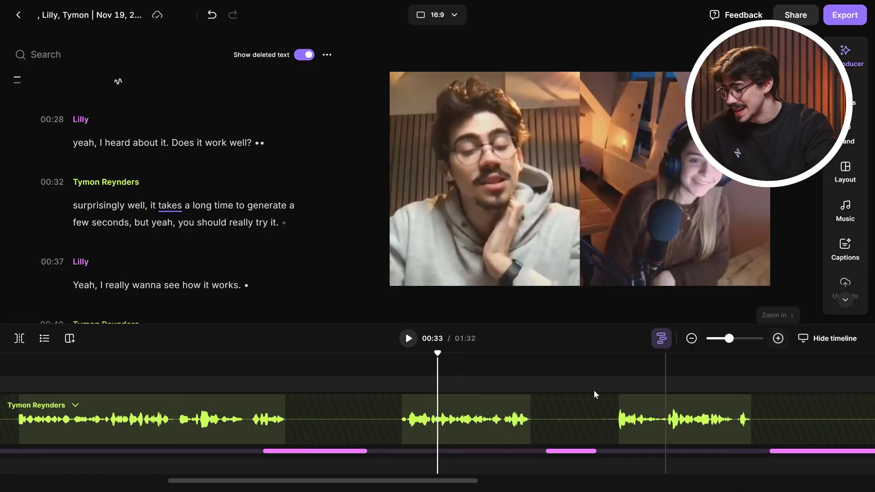
drag(400, 396, 519, 395)
drag(692, 302, 416, 320)
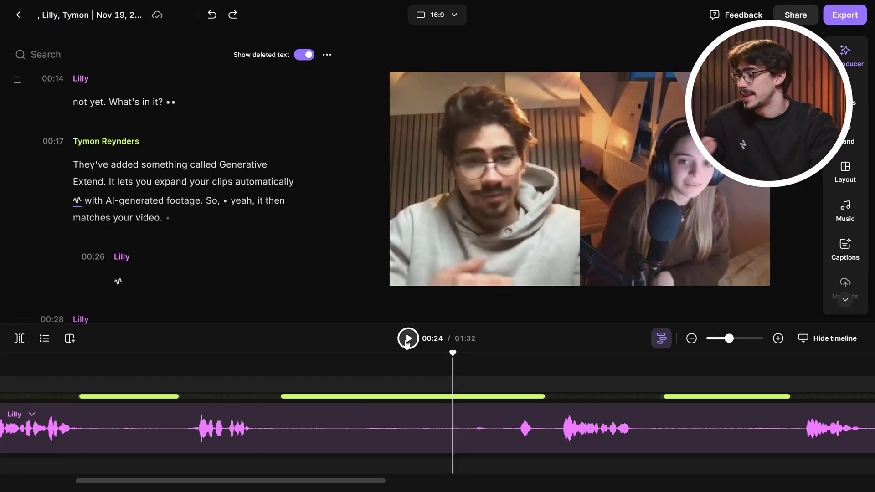
Stop playback near 00:26, select that short stretch of the guest's track and unmute it.
click(407, 343)
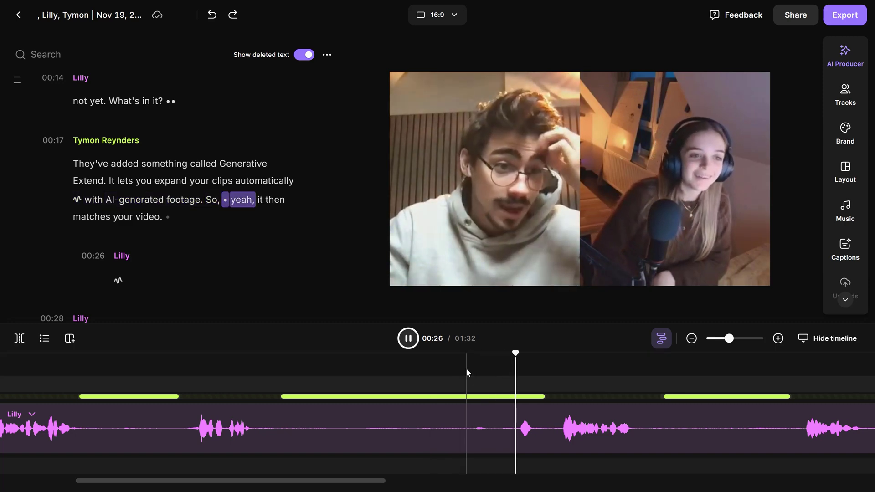
key(space)
click(529, 430)
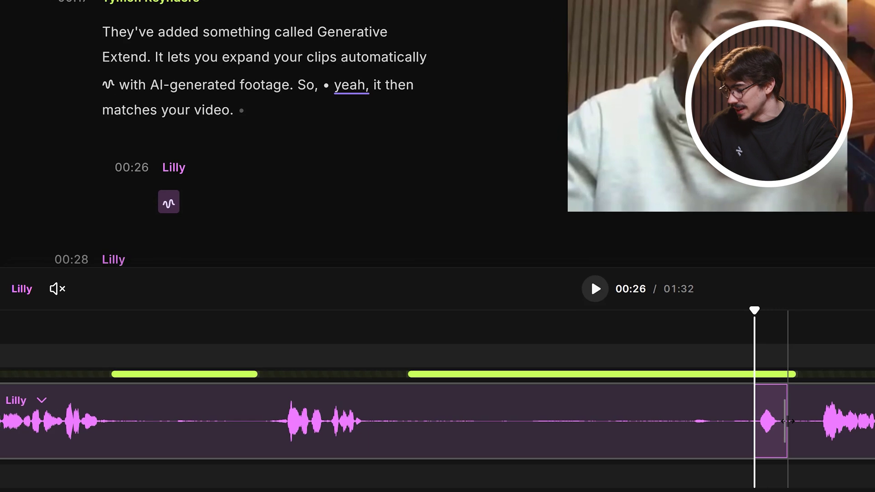
click(57, 290)
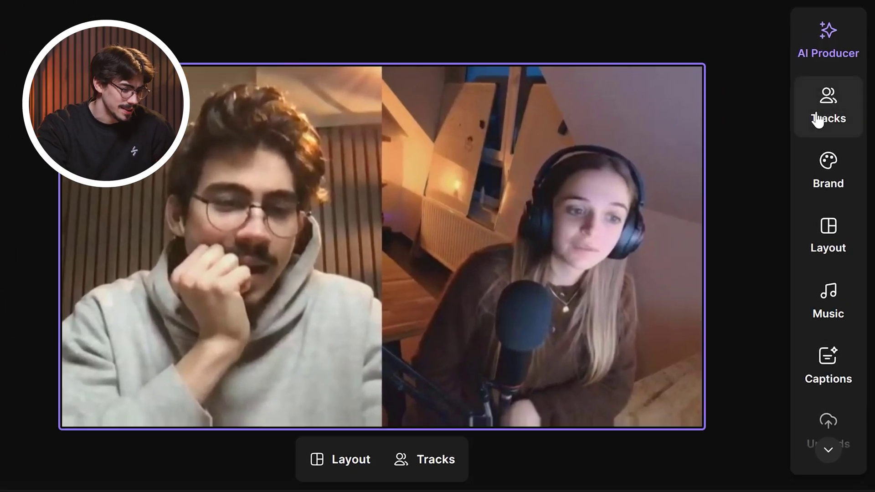
Review the host's and guest's track settings under Tracks, then open AI Producer.
click(843, 94)
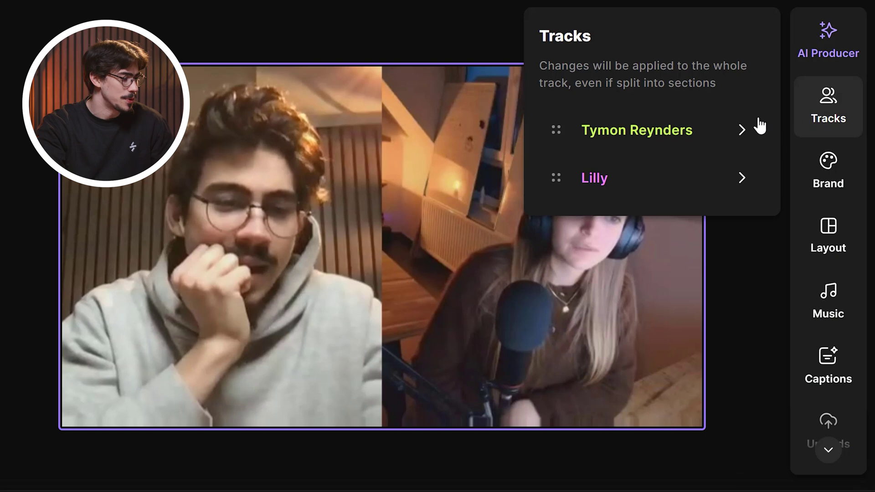
click(742, 131)
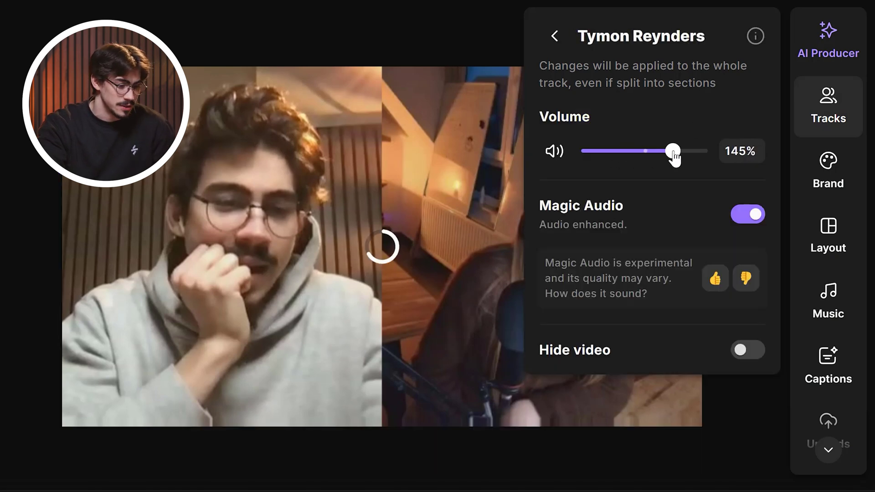
click(555, 38)
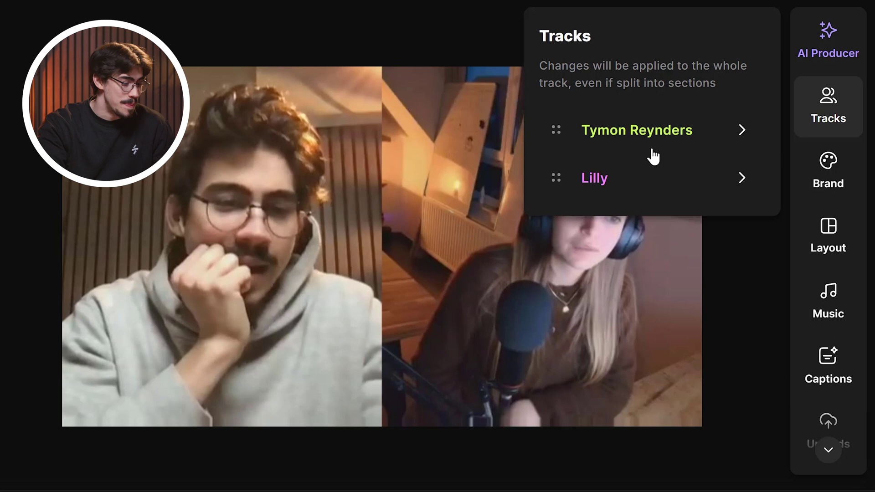
click(754, 179)
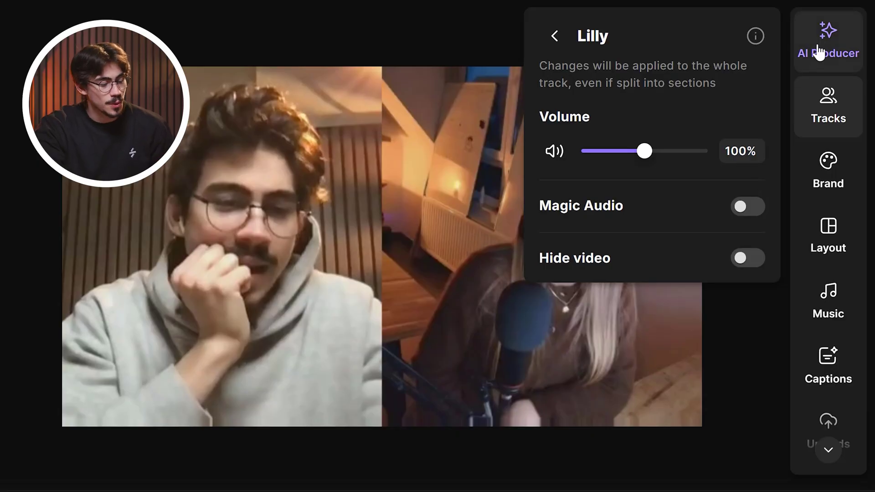
click(819, 49)
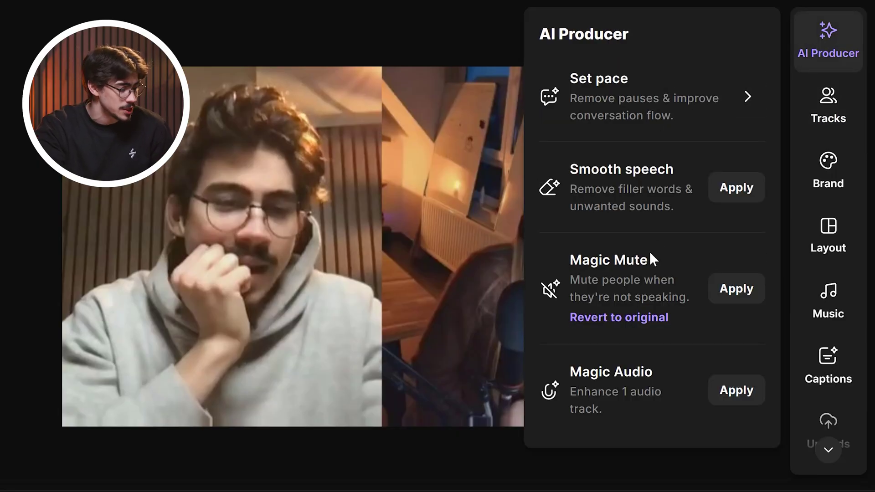
Set pace to Natural, apply Smooth speech, then split at 00:41 and trim the second clip.
click(699, 106)
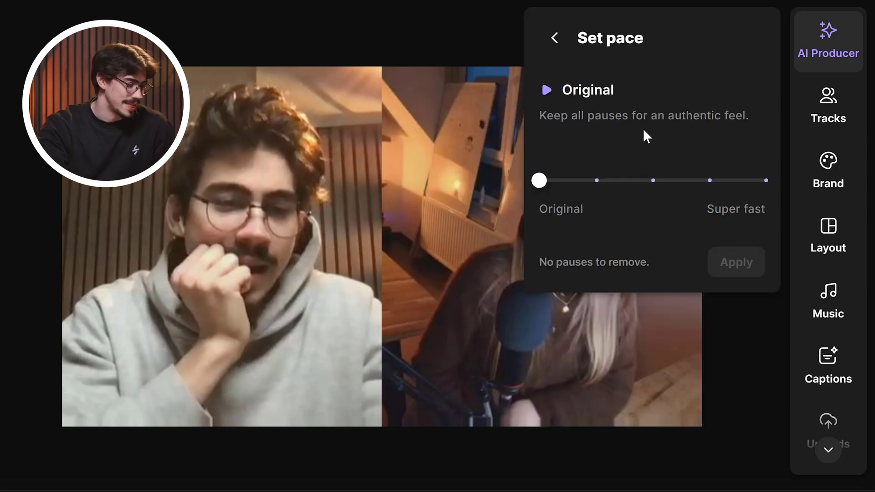
drag(539, 181, 590, 181)
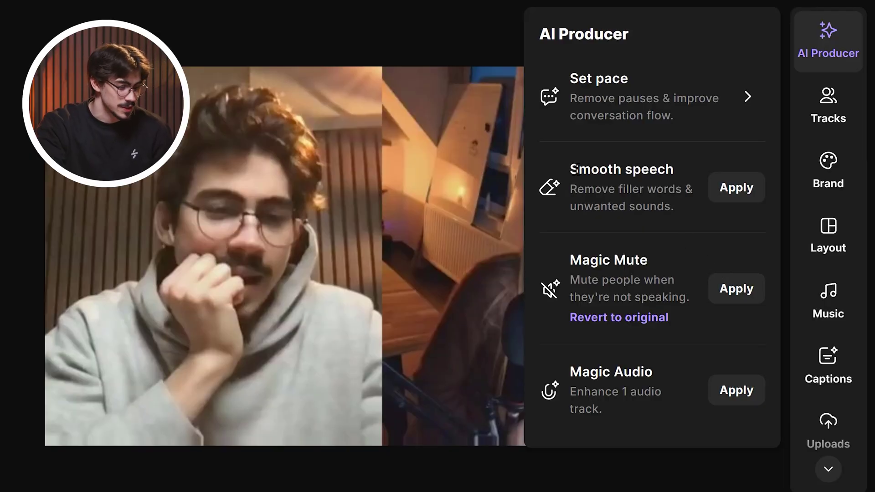
click(729, 191)
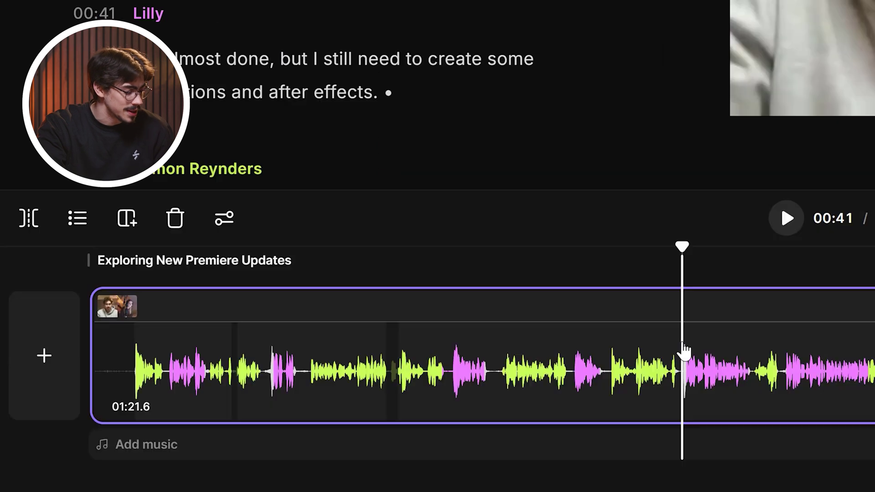
click(30, 220)
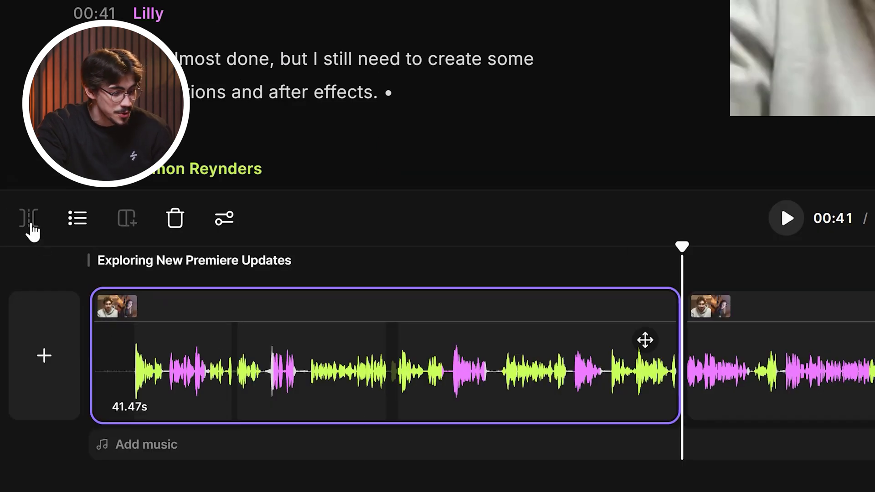
mouse_move(683, 354)
mouse_down()
mouse_move(695, 354)
mouse_move(690, 349)
mouse_up()
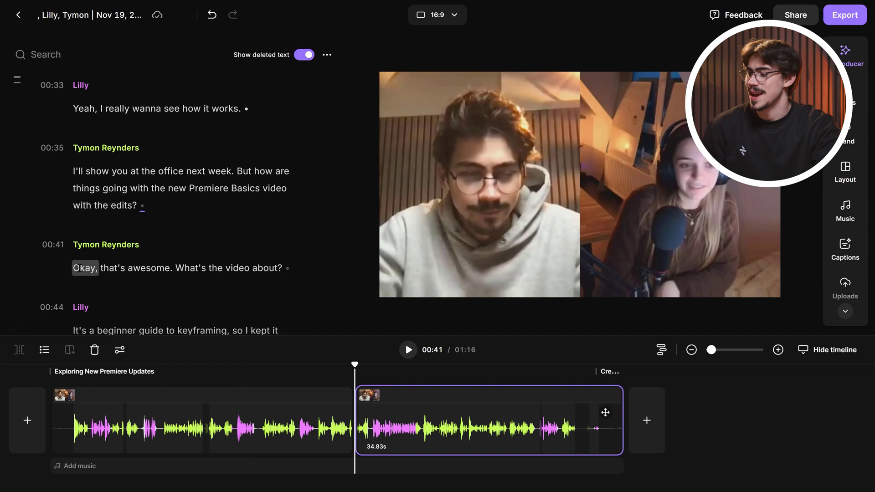
Delete 'Okay, that's awesome. What's the video about?' from the transcript and toggle Show deleted text.
click(81, 269)
drag(280, 268, 279, 268)
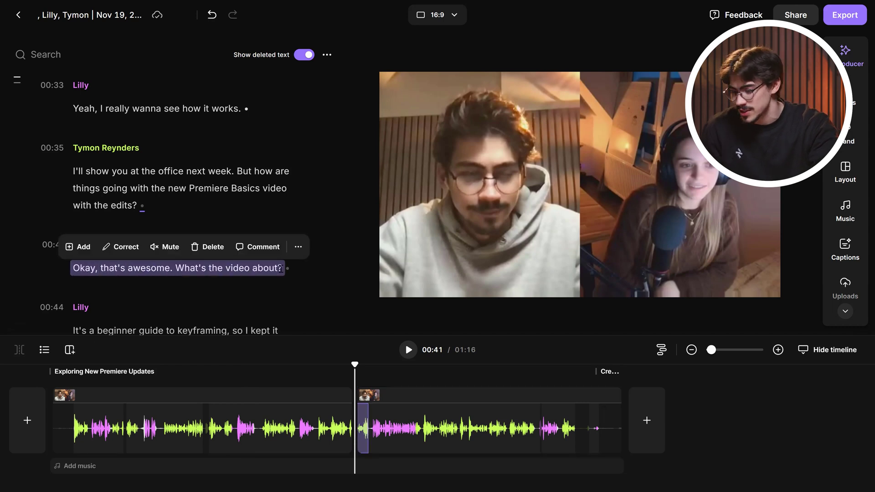
click(208, 247)
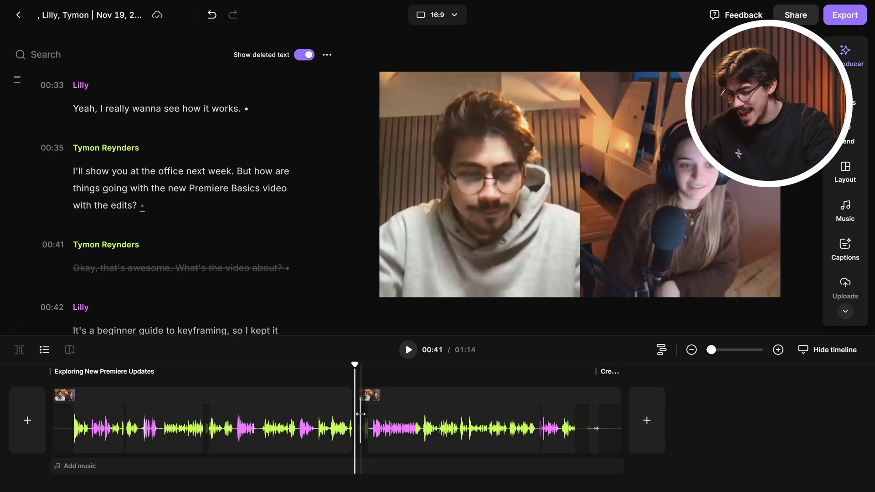
click(308, 56)
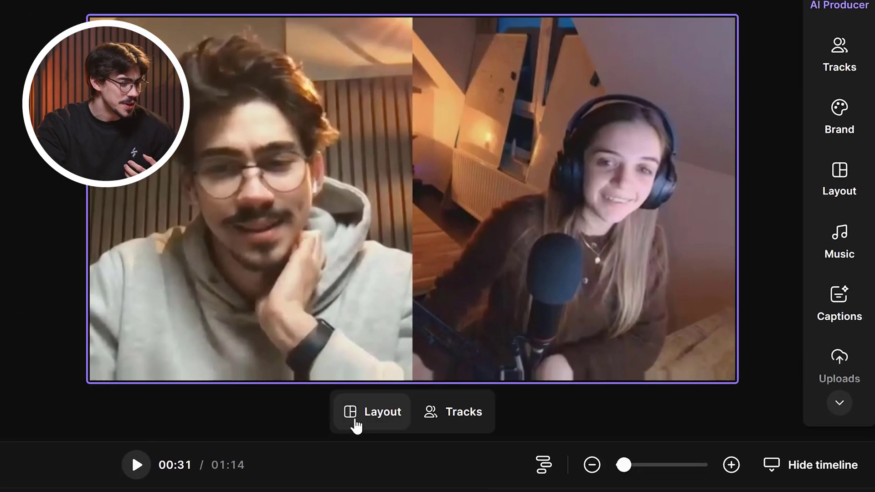
Add a new scene at 00:31 and set its layout to Grid.
click(544, 323)
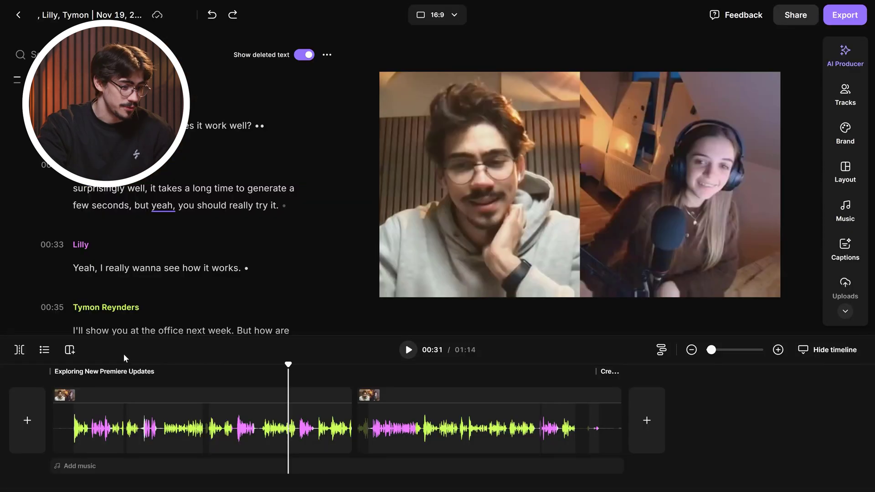
click(69, 349)
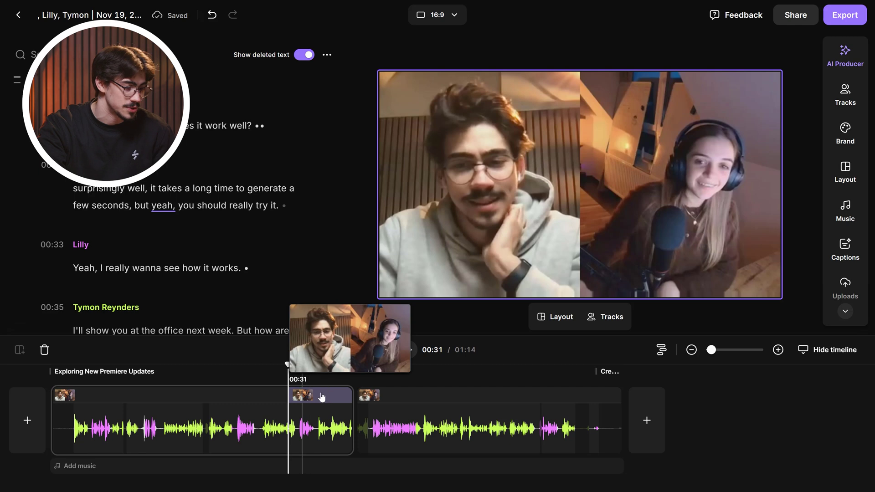
click(545, 318)
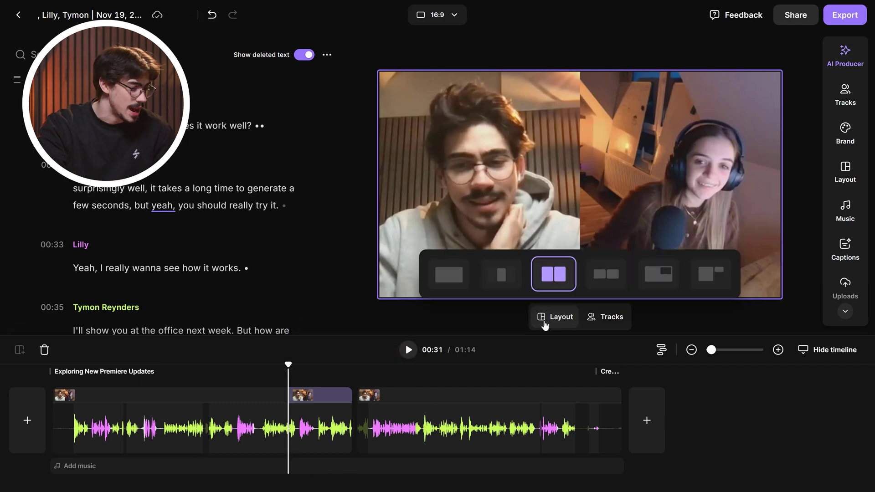
click(546, 275)
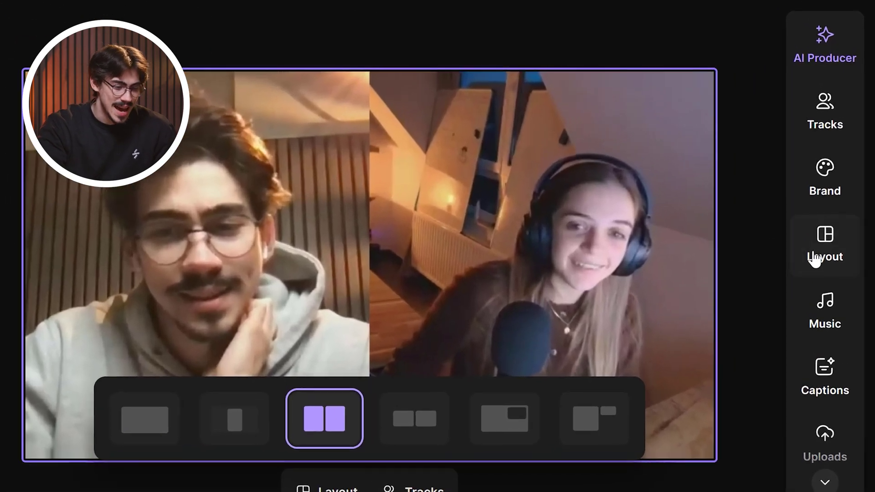
Apply Smart scenes from the Layout sidebar so layouts switch with the active speaker.
click(845, 174)
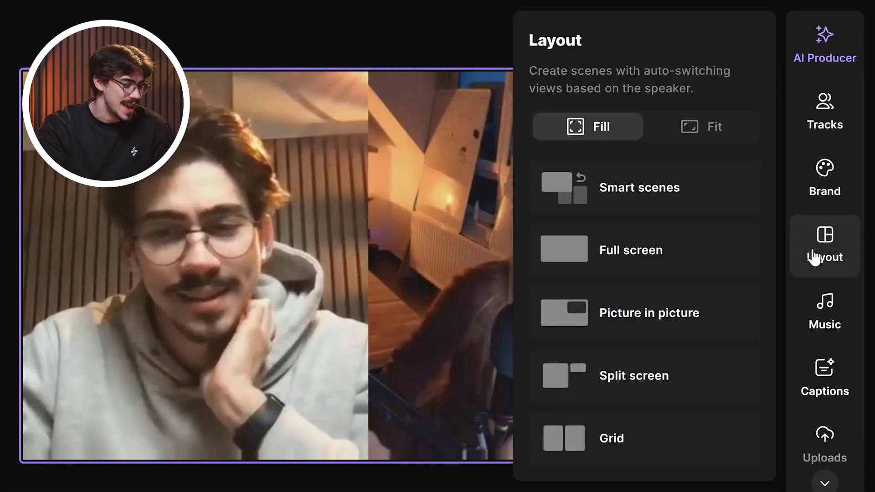
mouse_move(719, 193)
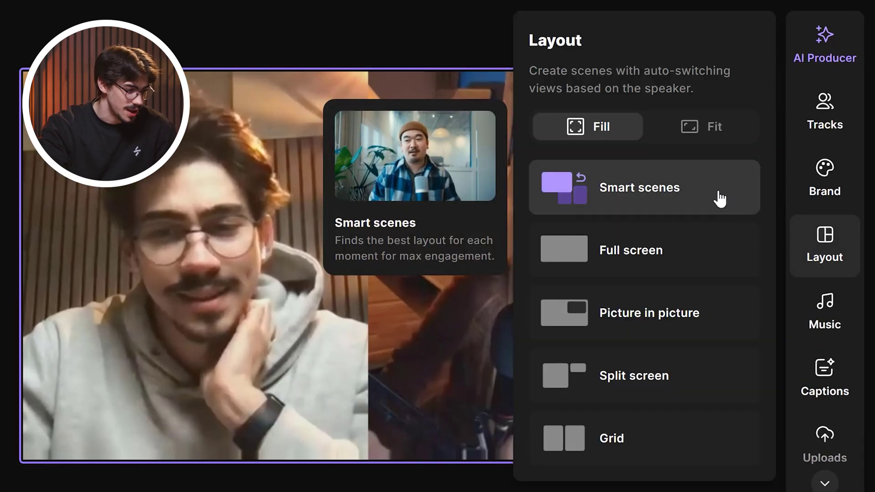
click(720, 198)
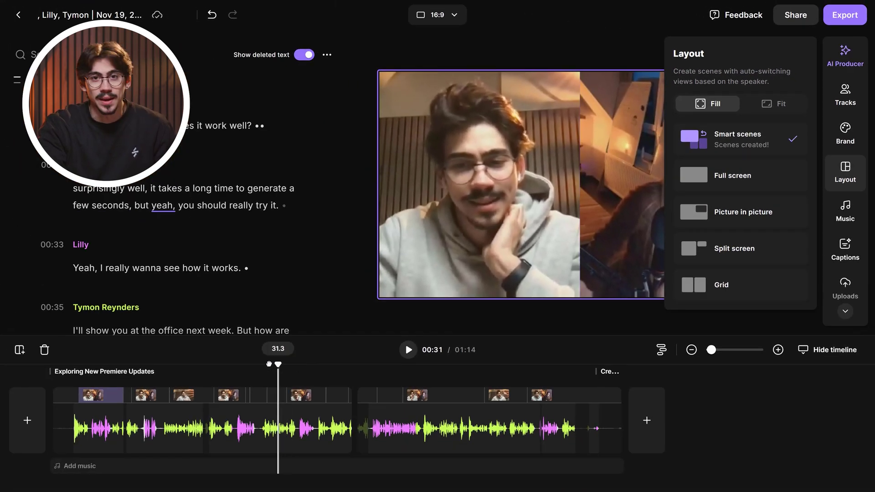
Review the generated scenes on the timeline, ending on the scene at 00:31.
drag(269, 364, 128, 364)
click(190, 398)
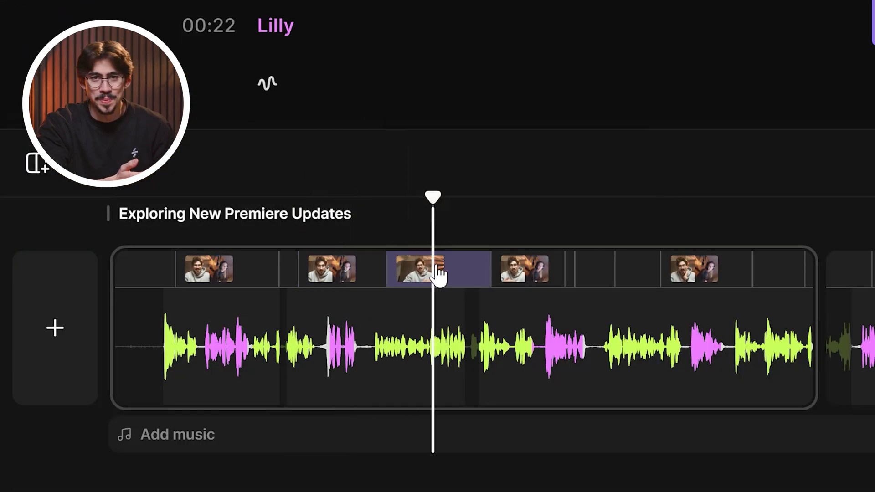
click(530, 273)
click(597, 274)
click(633, 273)
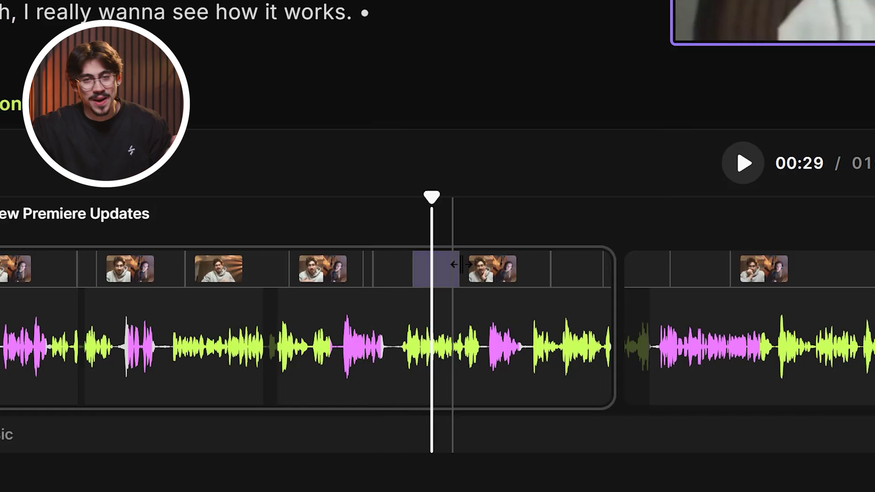
click(478, 273)
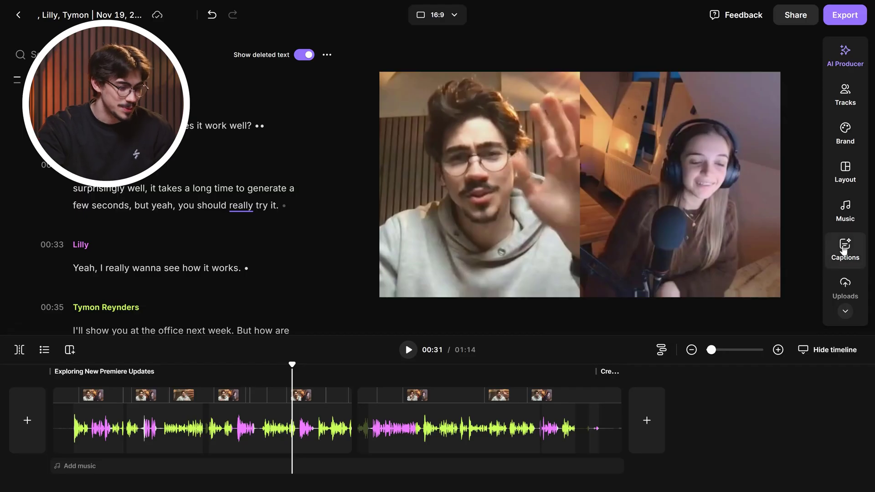
Preview the green bold and purple word-highlight caption presets, then apply the yellow boxed style.
click(844, 250)
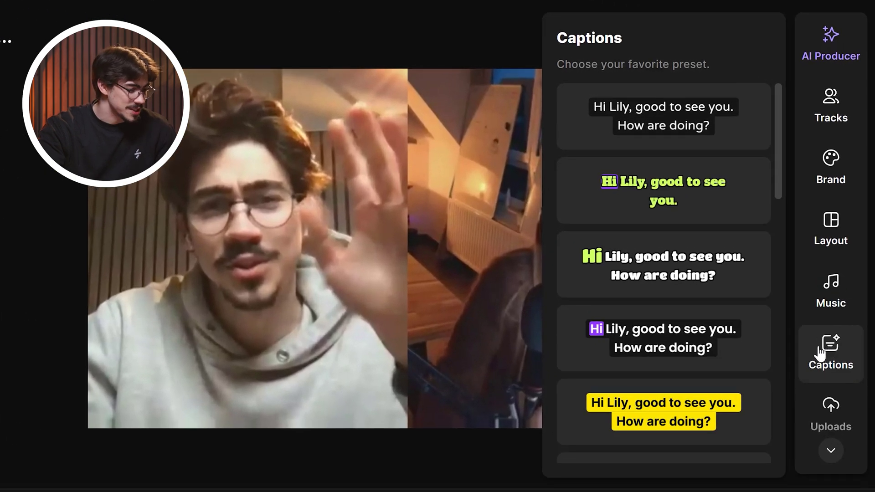
click(694, 265)
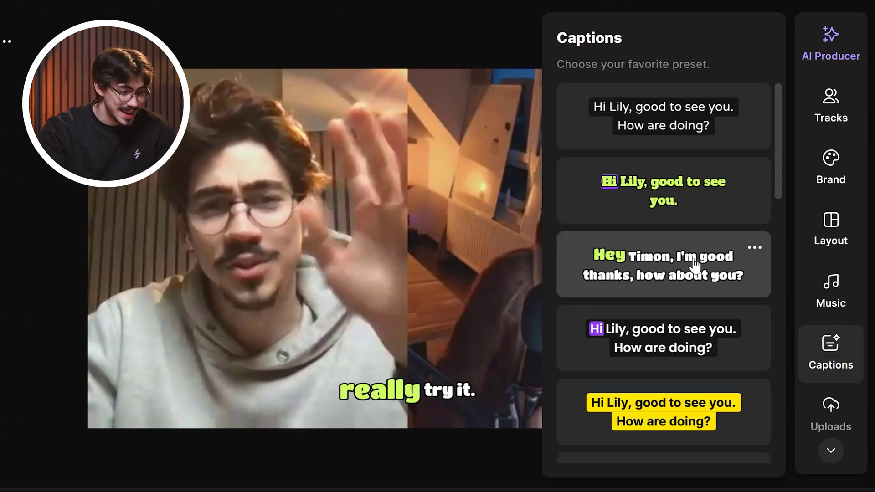
click(694, 340)
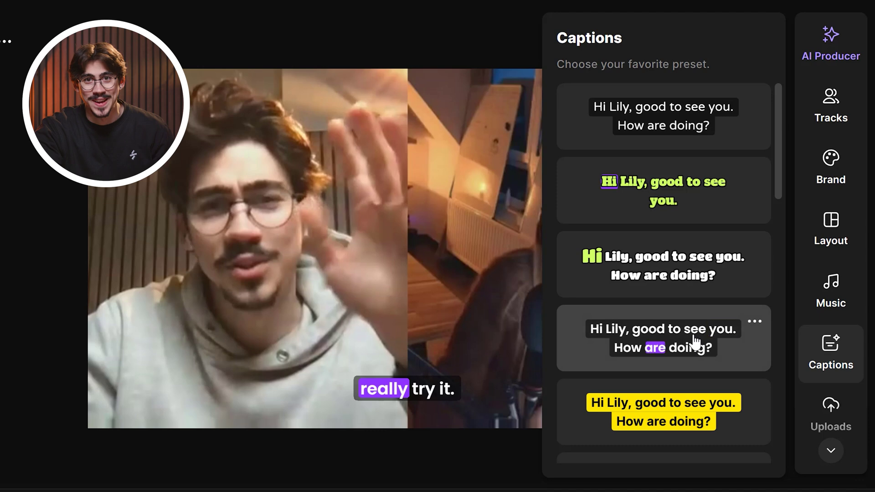
click(682, 405)
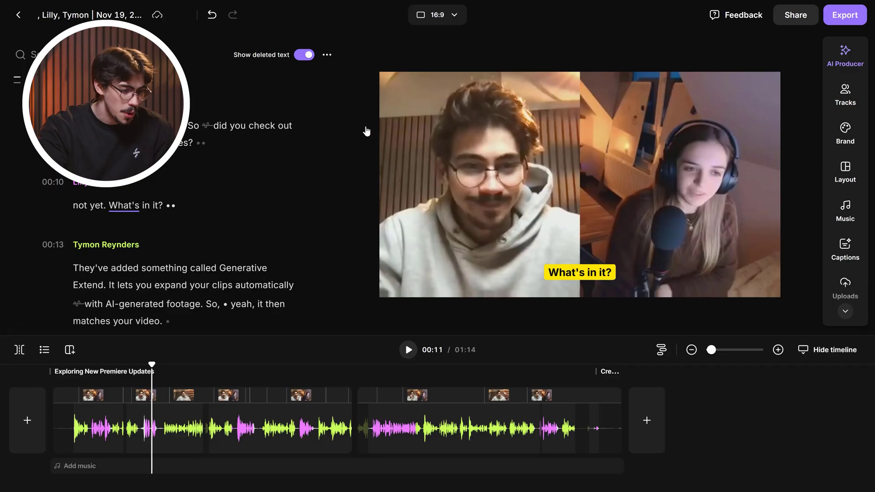
Change the aspect ratio from 16:9 to square 1:1, then to vertical 9:16.
click(440, 15)
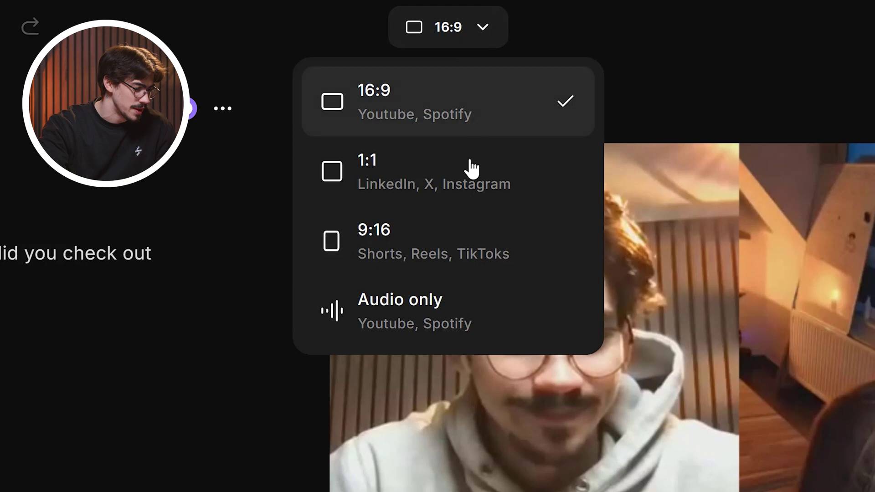
click(471, 175)
click(464, 48)
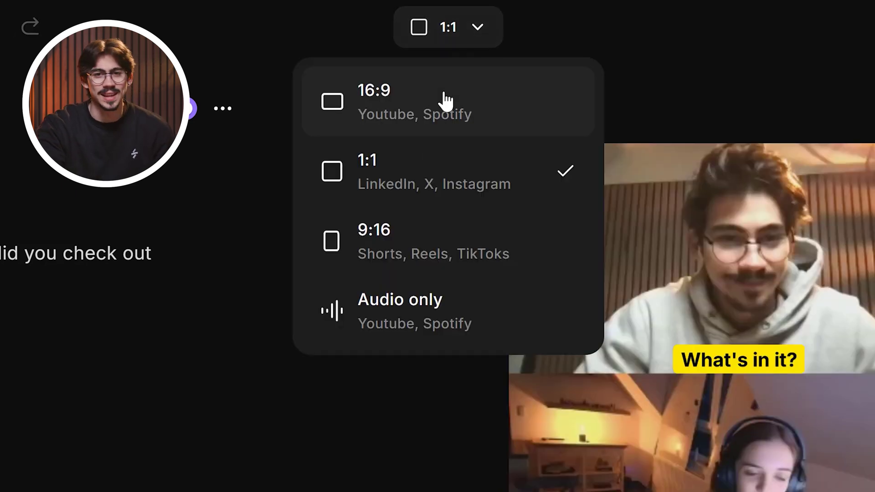
click(422, 234)
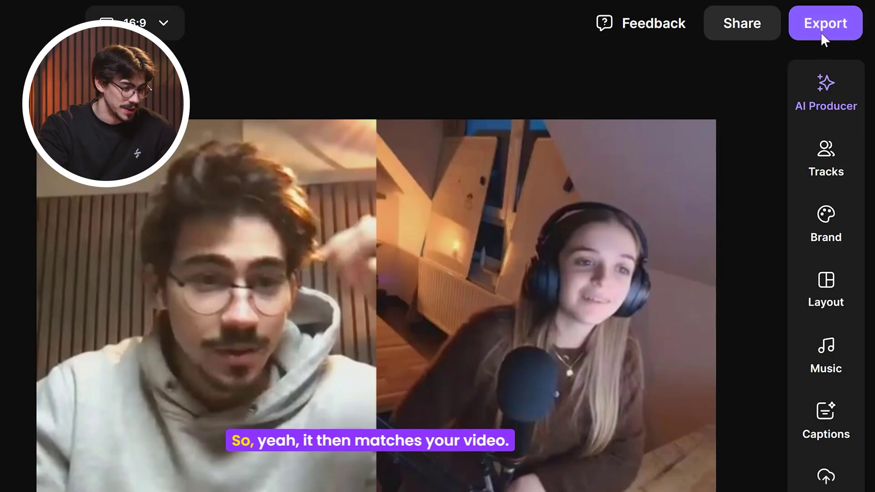
Open the Export options for the edit.
click(821, 32)
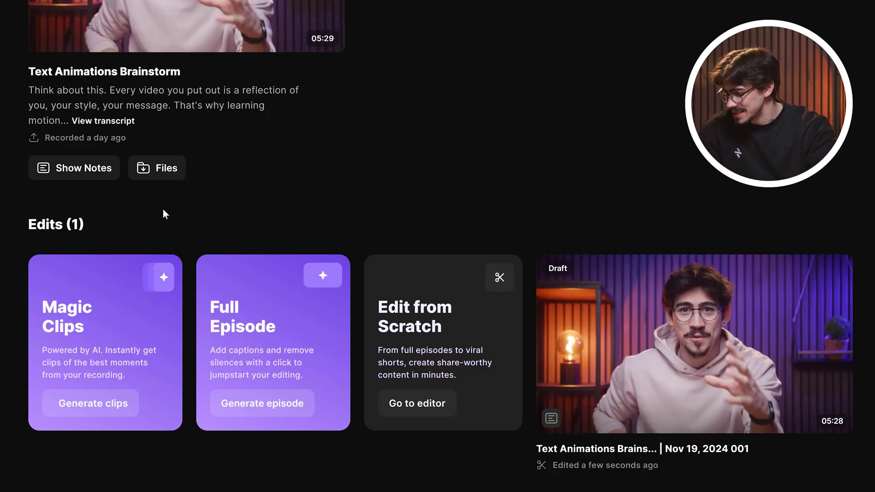
Generate Magic Clips from the recording with Auto settings.
click(84, 412)
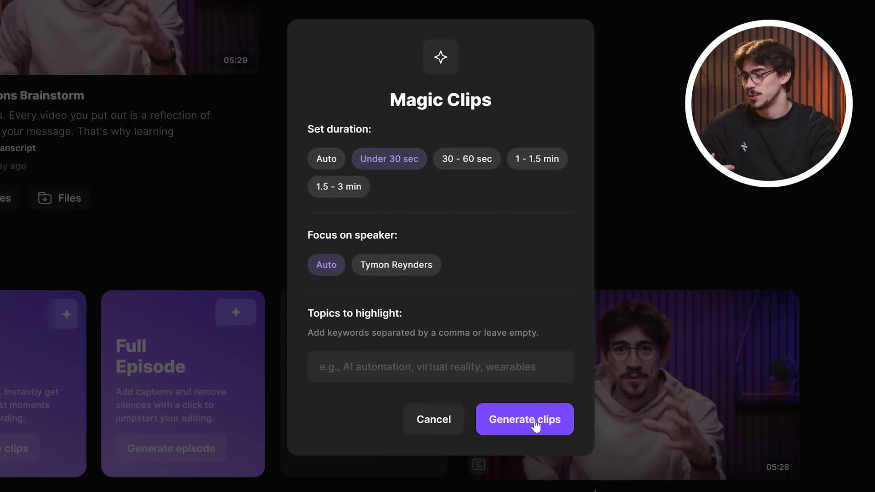
click(536, 424)
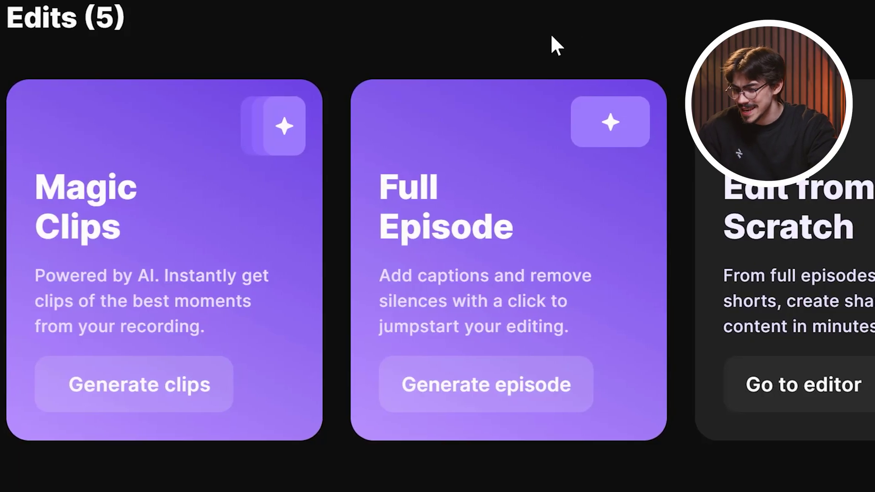
click(426, 401)
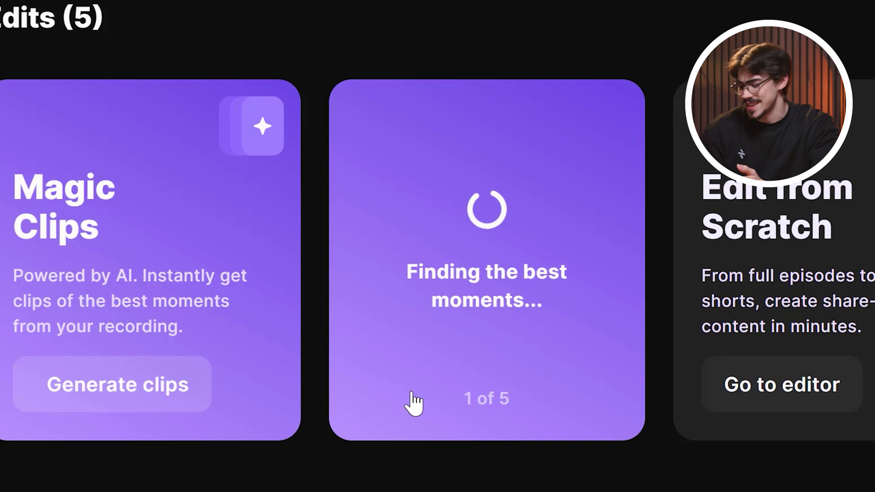